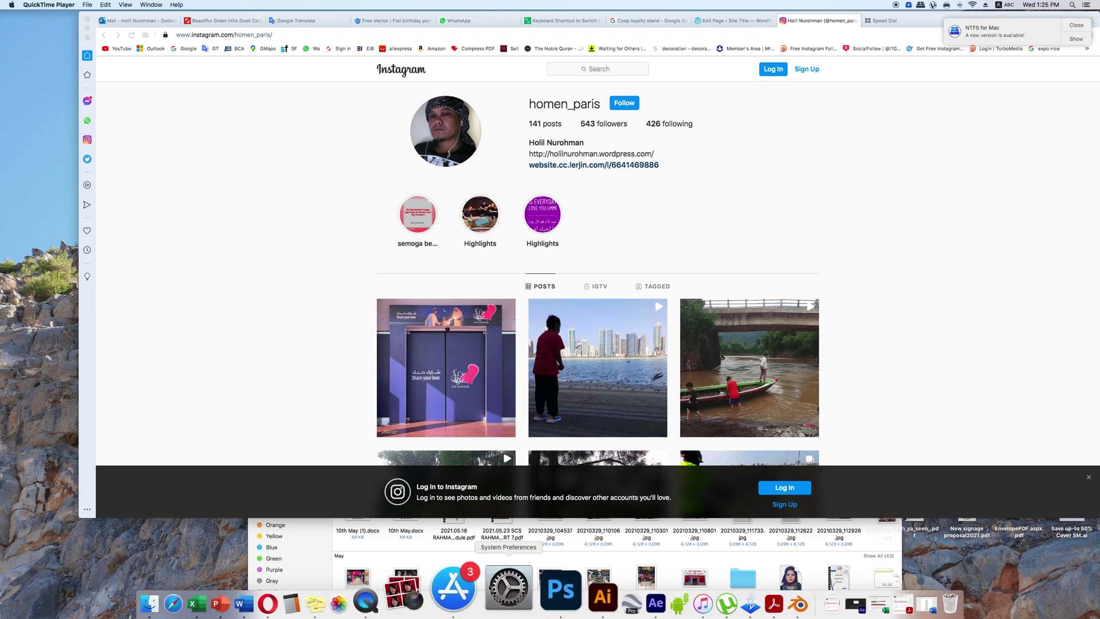
Open System Preferences from the Apple menu
{"action": "left_click", "coordinate": [11, 6]}
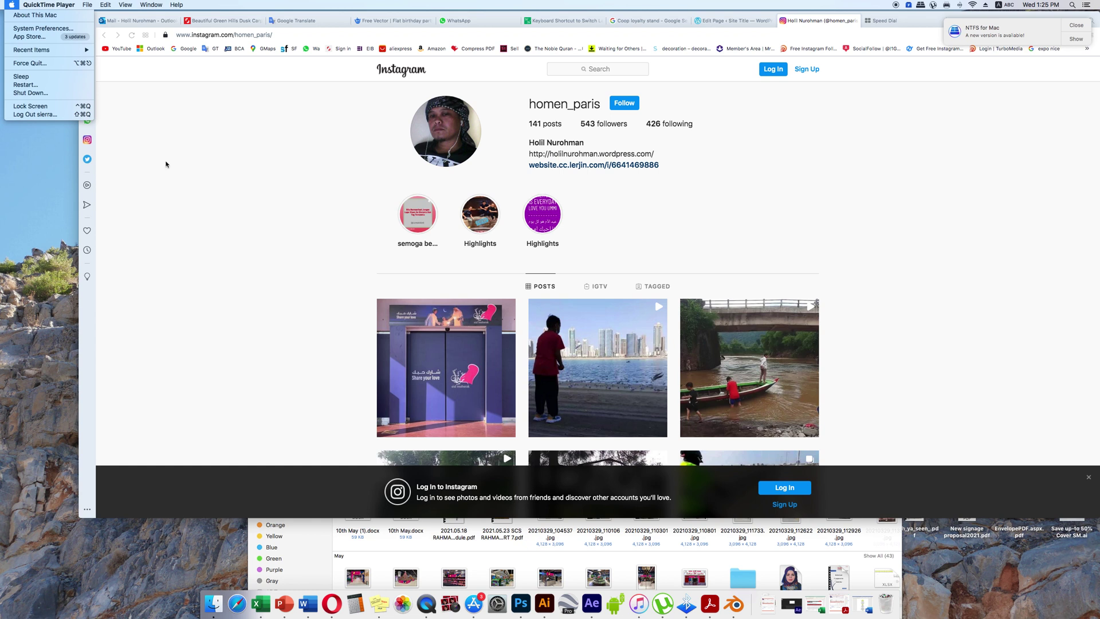
{"action": "left_click", "coordinate": [21, 30]}
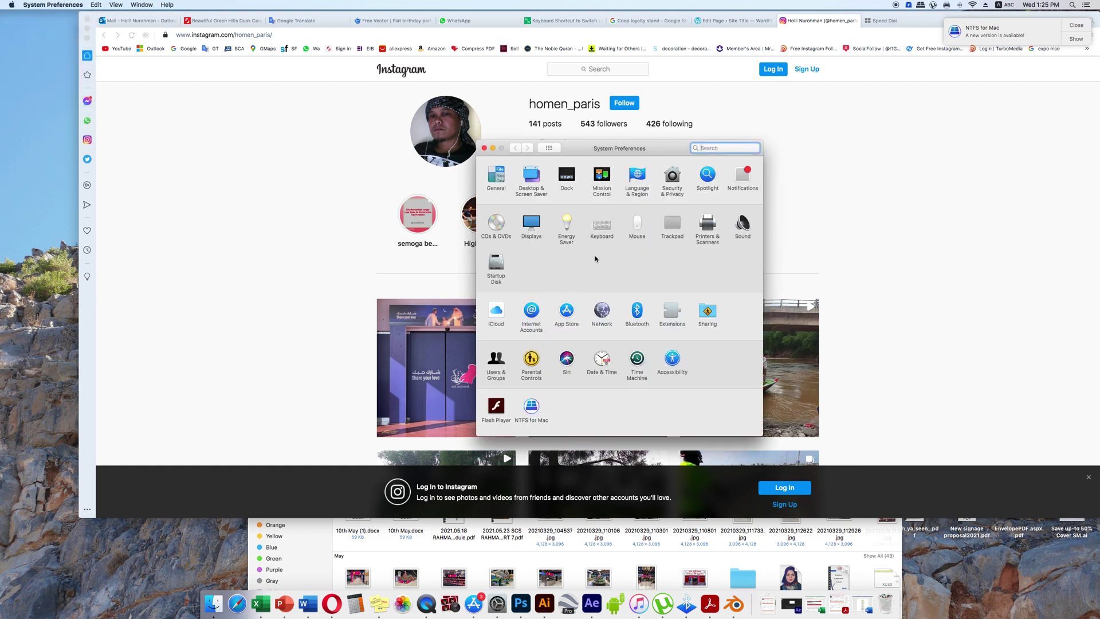
Open Keyboard preferences, view Input Sources, then show the Shortcuts section
{"action": "left_click", "coordinate": [602, 225]}
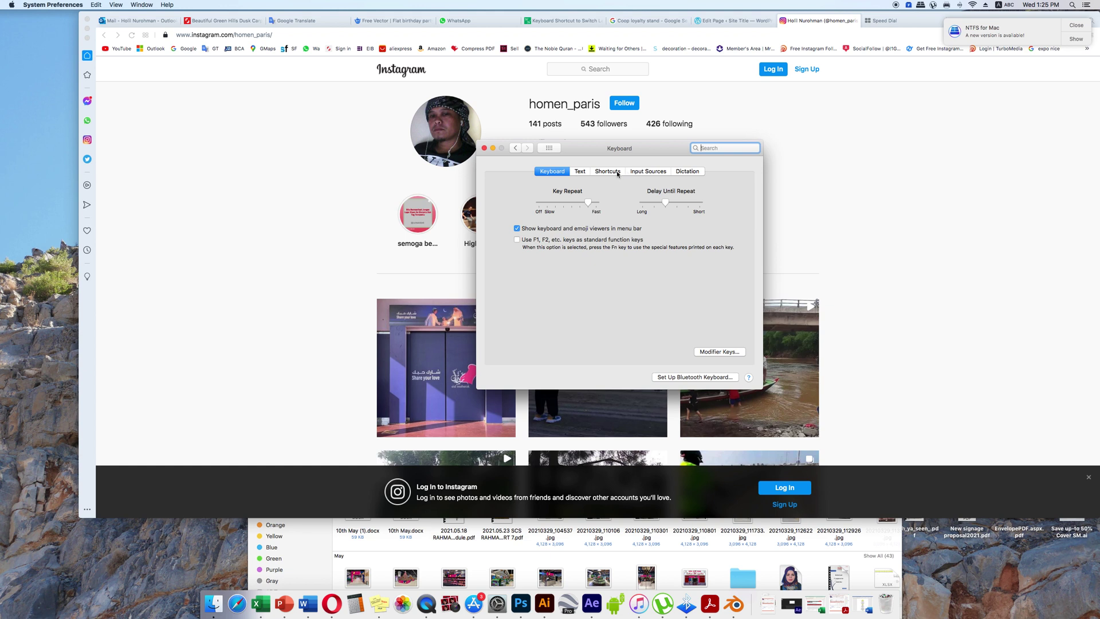
{"action": "left_click", "coordinate": [646, 171]}
{"action": "left_click", "coordinate": [608, 172]}
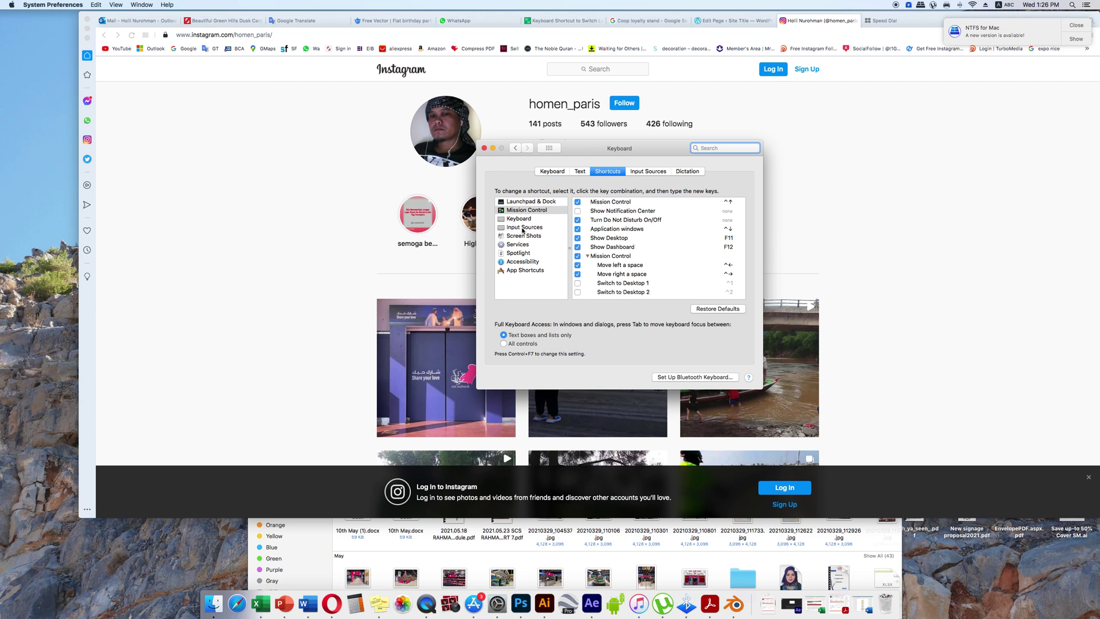
Keep 'Select the previous input source' ticked under Input Sources shortcuts
{"action": "left_click", "coordinate": [523, 229]}
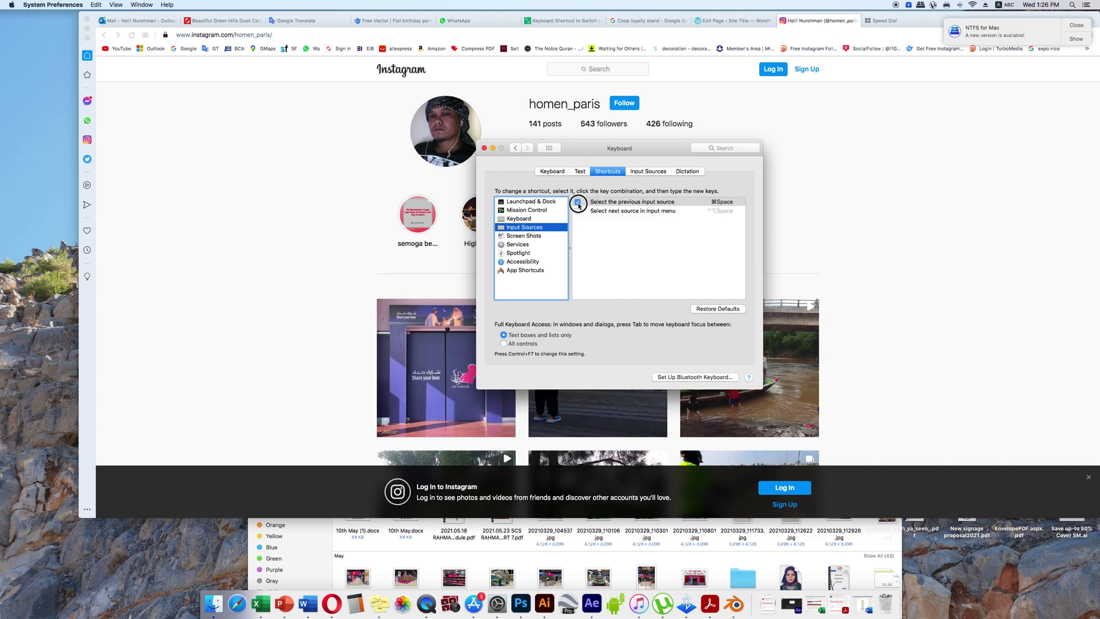
{"action": "left_click", "coordinate": [577, 204]}
{"action": "left_click", "coordinate": [578, 203]}
Untick 'Show Spotlight search' and 'Show Finder search window' under Spotlight shortcuts
{"action": "left_click", "coordinate": [520, 255]}
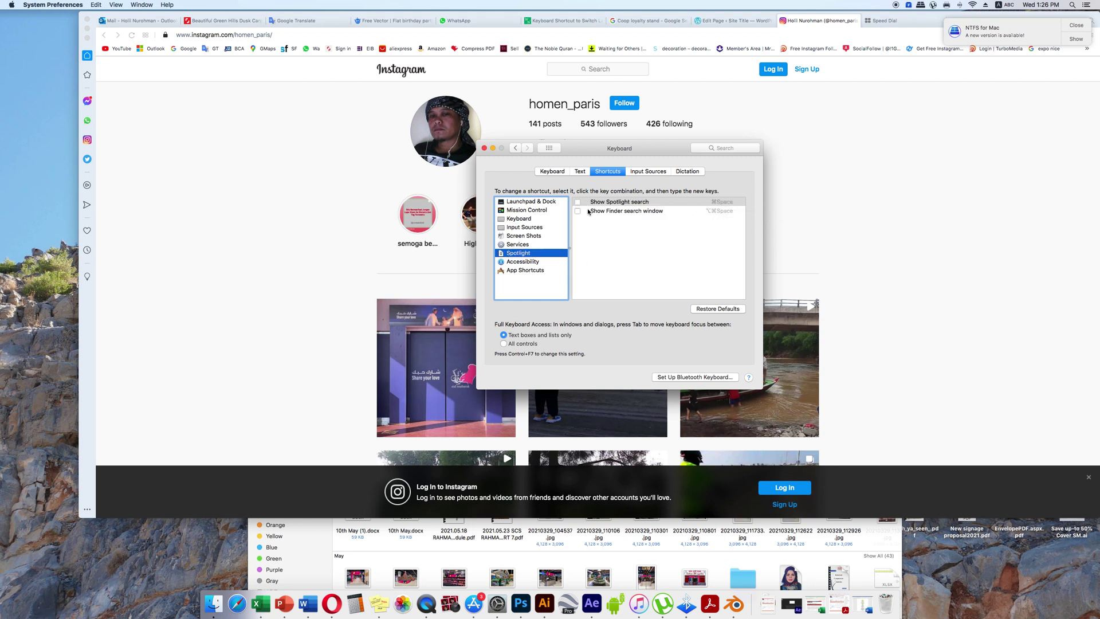
{"action": "left_click", "coordinate": [578, 203]}
{"action": "left_click", "coordinate": [578, 211]}
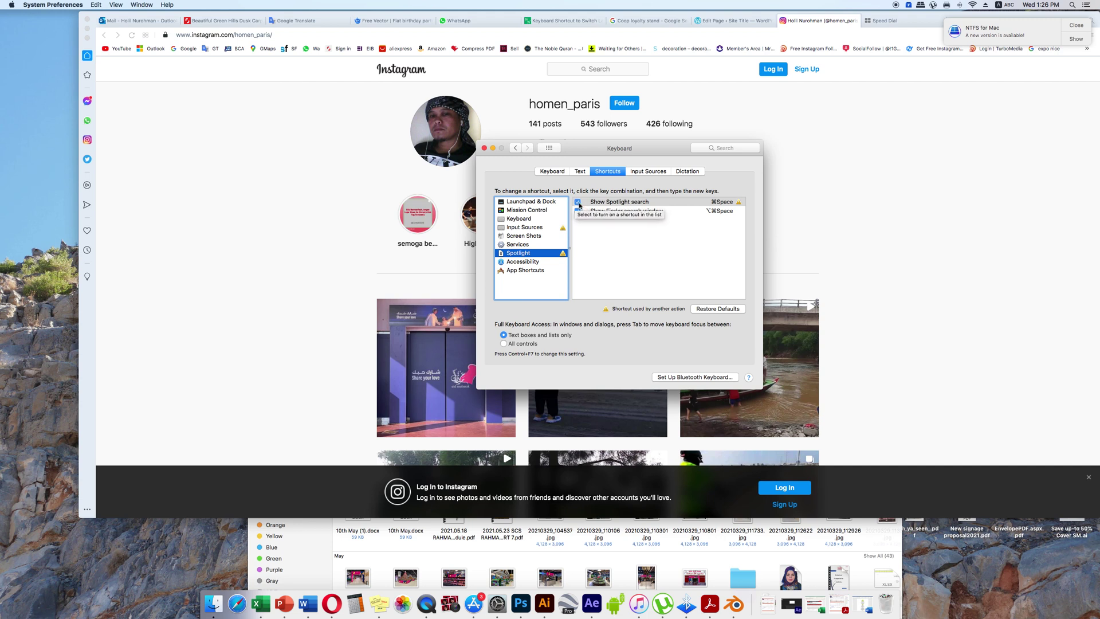
{"action": "left_click", "coordinate": [578, 202]}
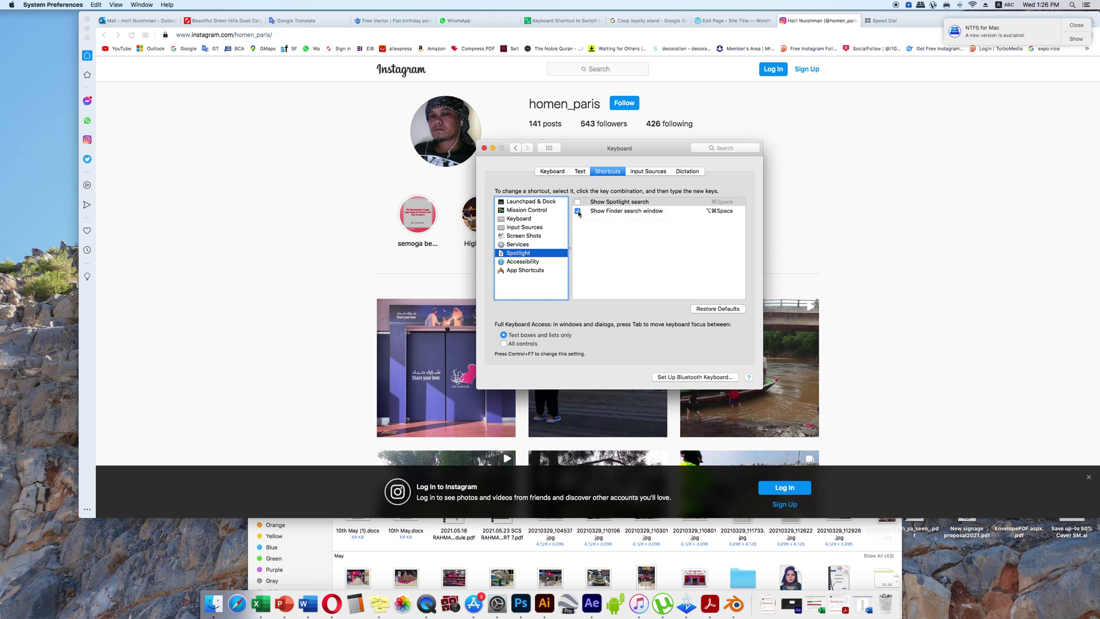
{"action": "left_click", "coordinate": [578, 212]}
Re-enable 'Show Spotlight search', leaving the previous-input-source shortcut unchanged
{"action": "left_click", "coordinate": [518, 229]}
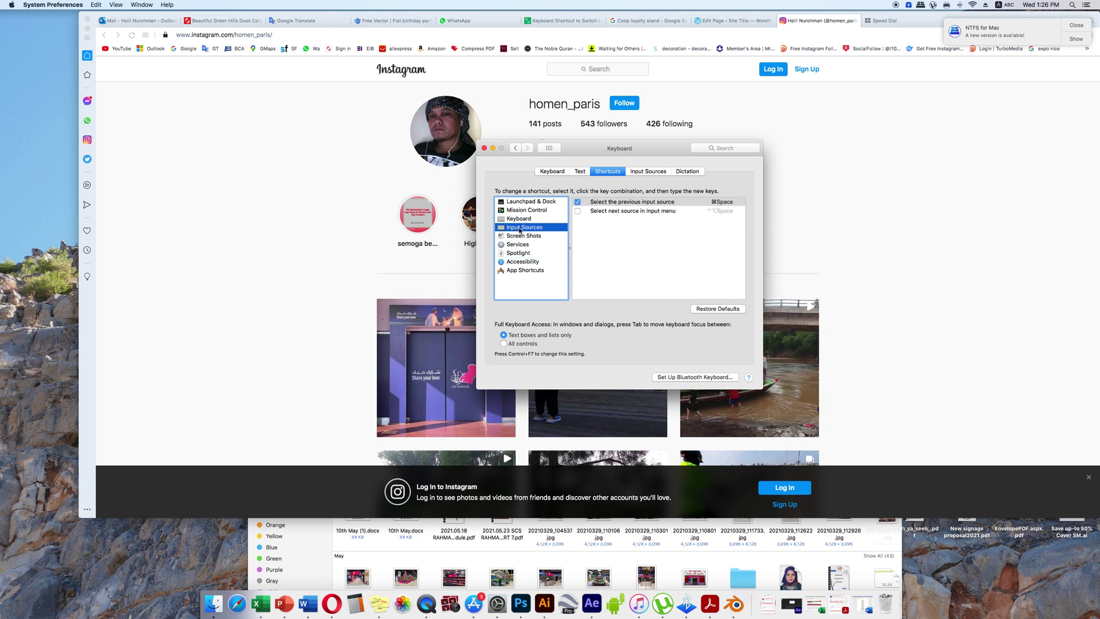
{"action": "left_click", "coordinate": [579, 205]}
{"action": "left_click", "coordinate": [578, 205]}
{"action": "left_click", "coordinate": [518, 254]}
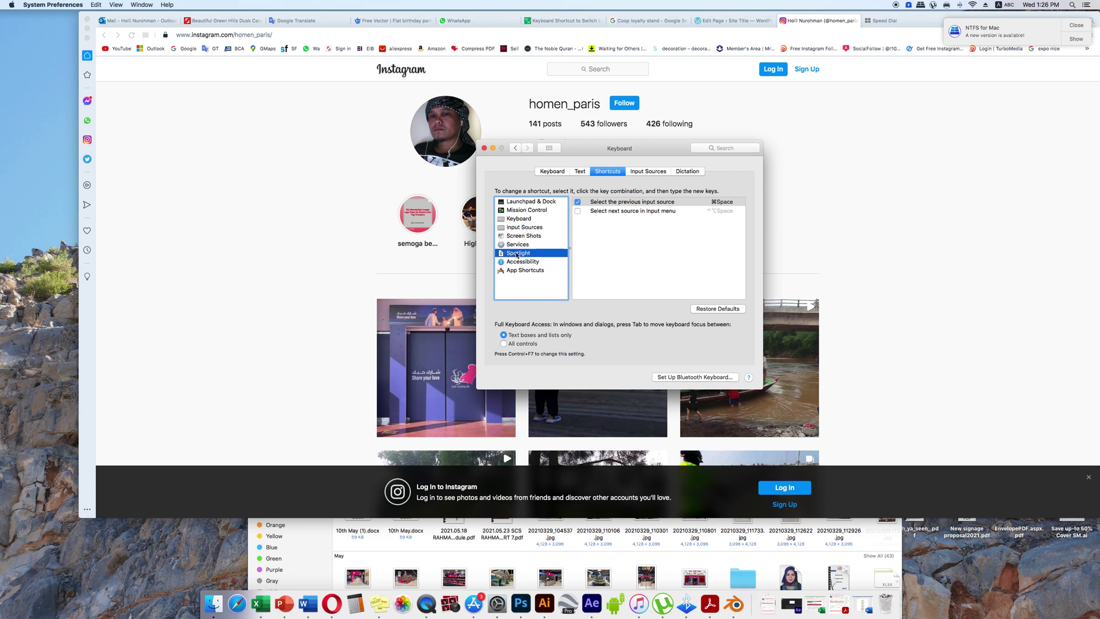
{"action": "left_click", "coordinate": [577, 203]}
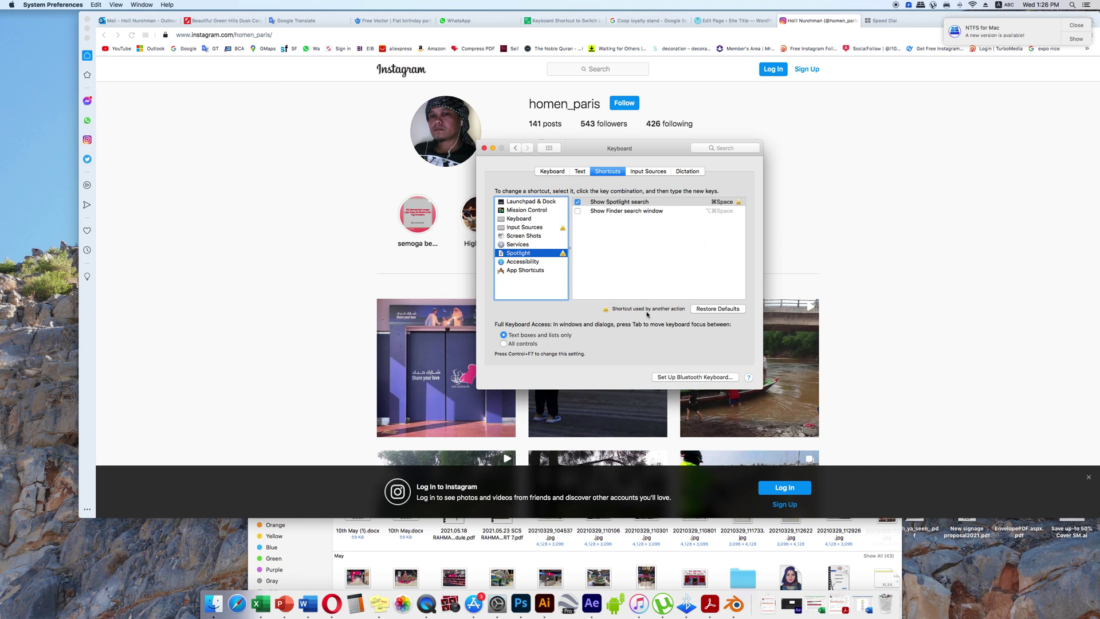
{"action": "left_click", "coordinate": [577, 203]}
{"action": "left_click", "coordinate": [577, 203]}
Untick 'Select the previous input source' and test that Command+Space opens Spotlight
{"action": "left_click", "coordinate": [525, 228]}
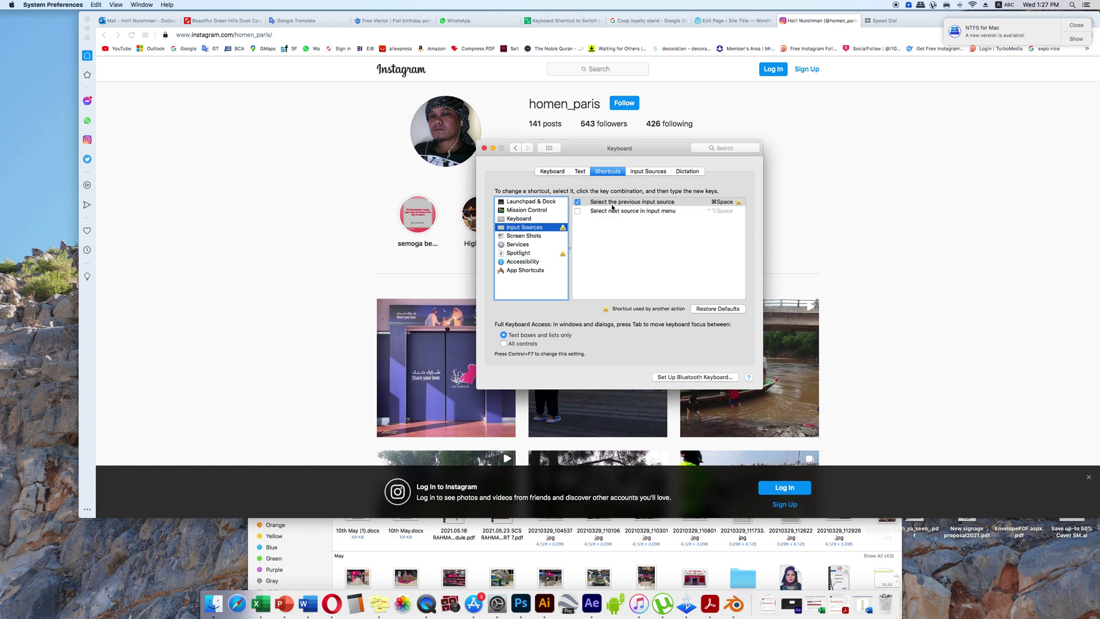
{"action": "left_click", "coordinate": [577, 202]}
{"action": "left_click", "coordinate": [524, 253]}
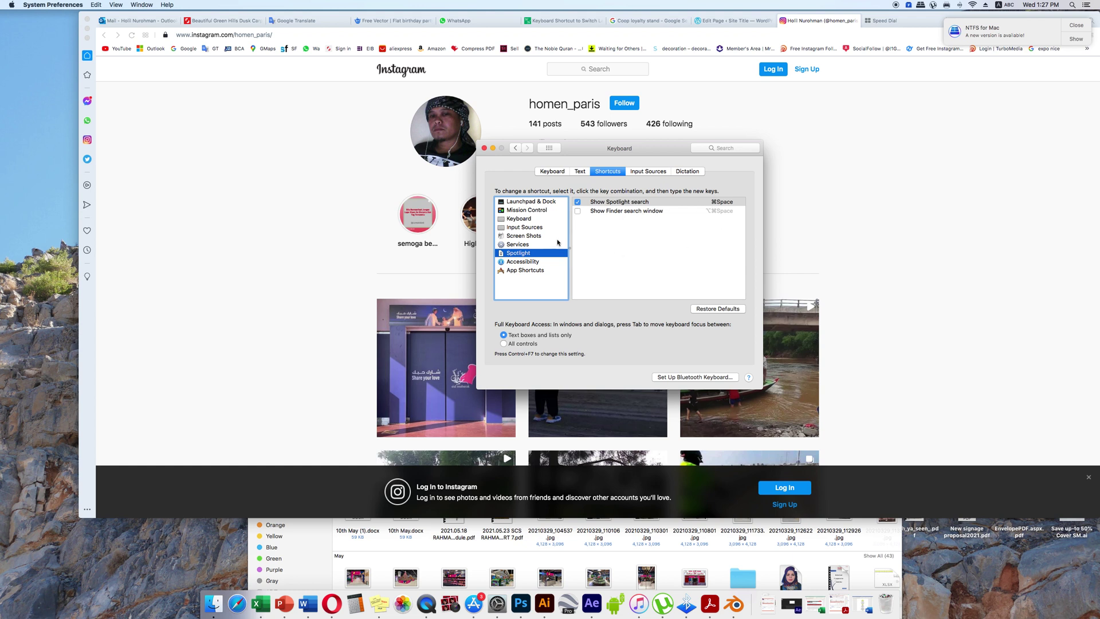
{"action": "key", "text": "super+space"}
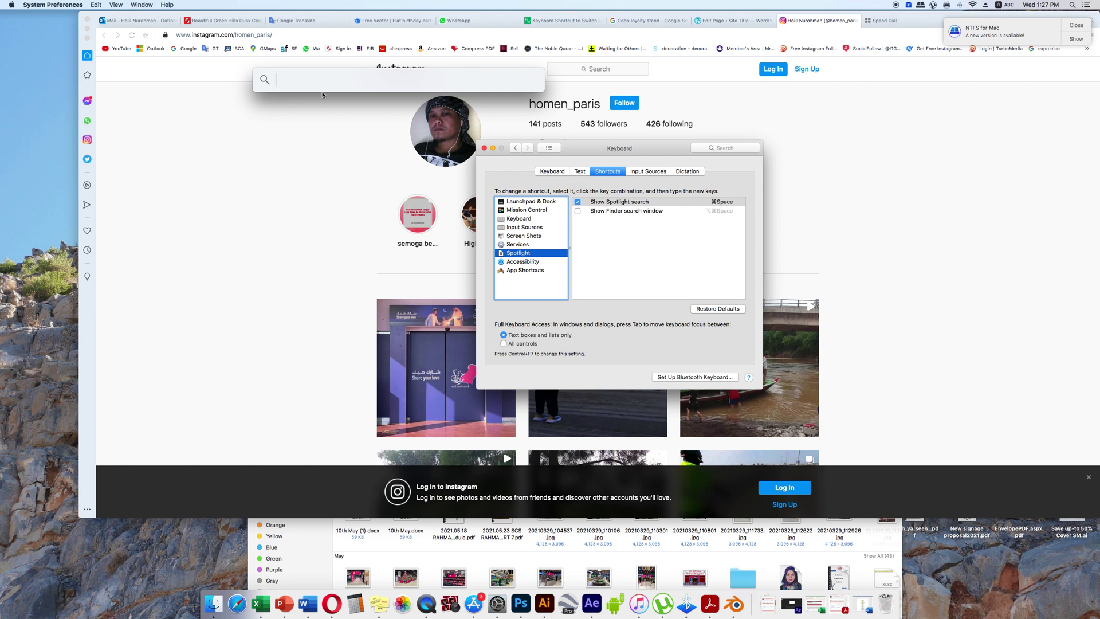
{"action": "key", "text": "Escape"}
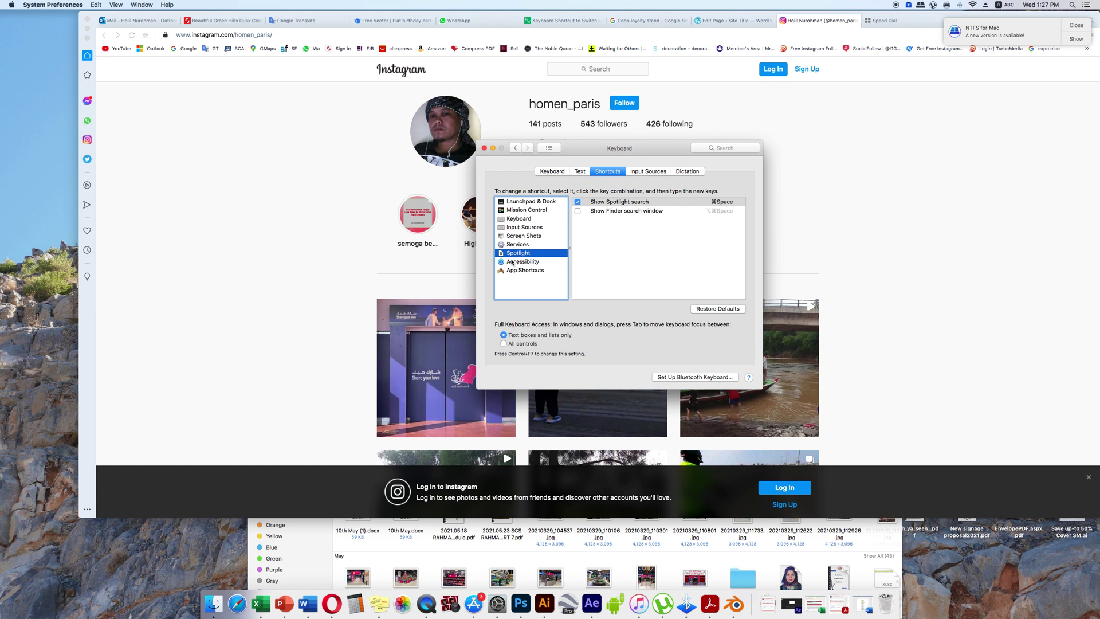
Disable 'Show Spotlight search', enable 'Select the previous input source', and close Keyboard preferences
{"action": "left_click", "coordinate": [578, 202]}
{"action": "left_click", "coordinate": [523, 227]}
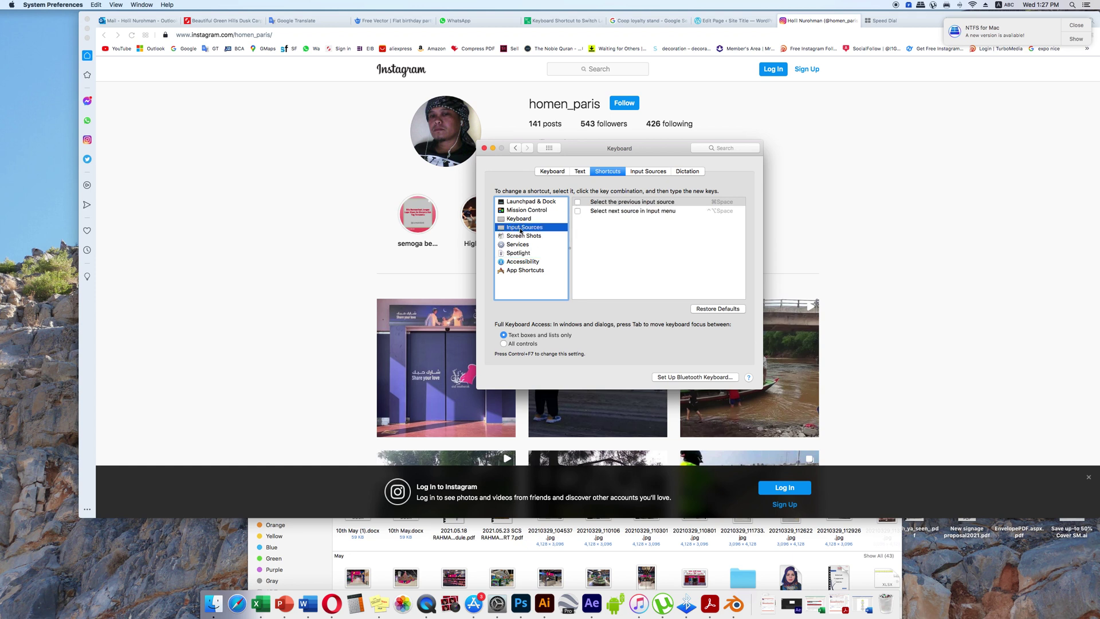
{"action": "left_click", "coordinate": [577, 202]}
{"action": "left_click", "coordinate": [485, 149]}
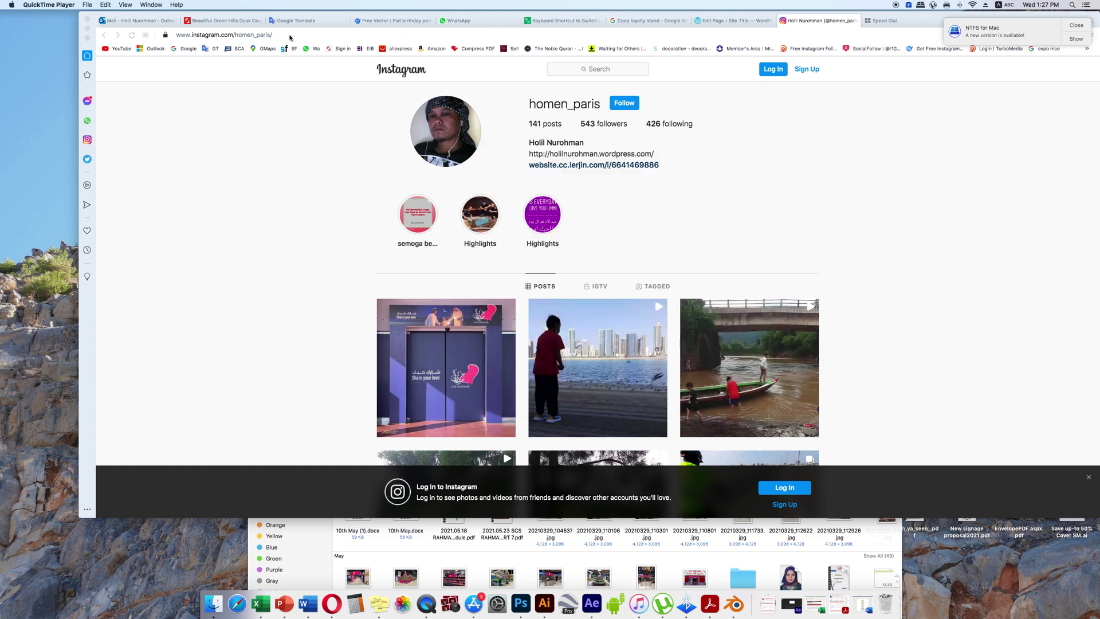
{"action": "left_click", "coordinate": [374, 38]}
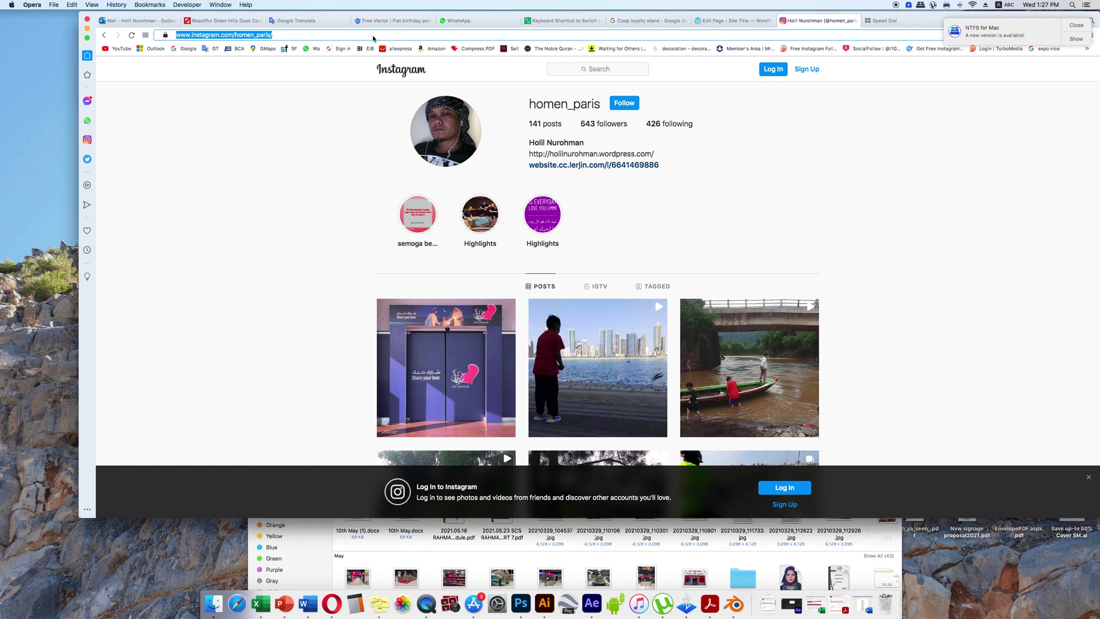
{"action": "type", "text": "engl"}
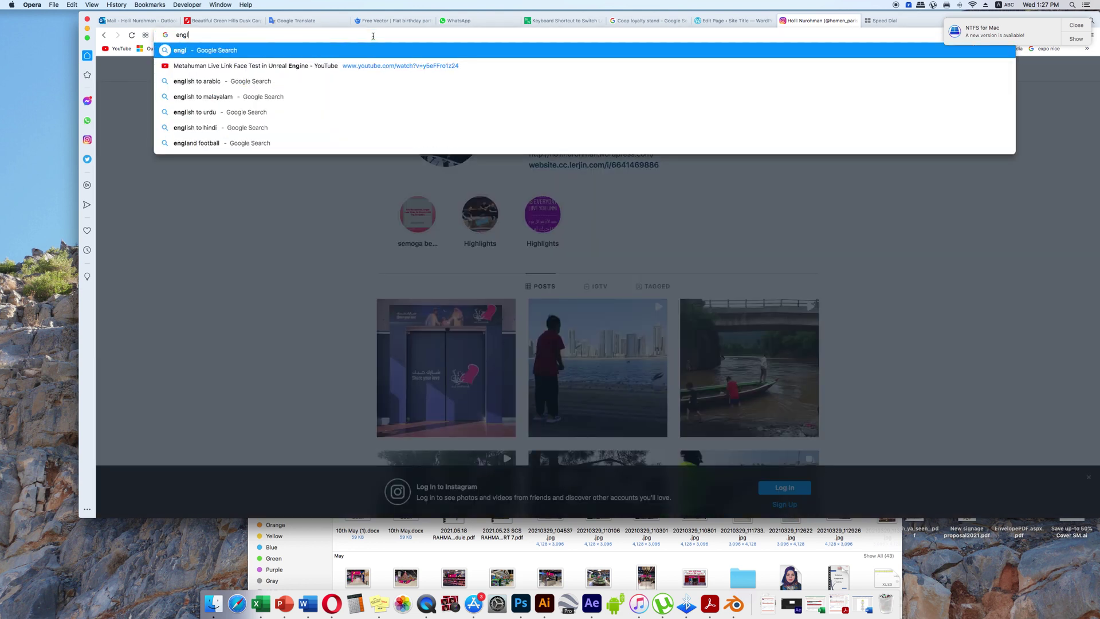
{"action": "type", "text": "ish"}
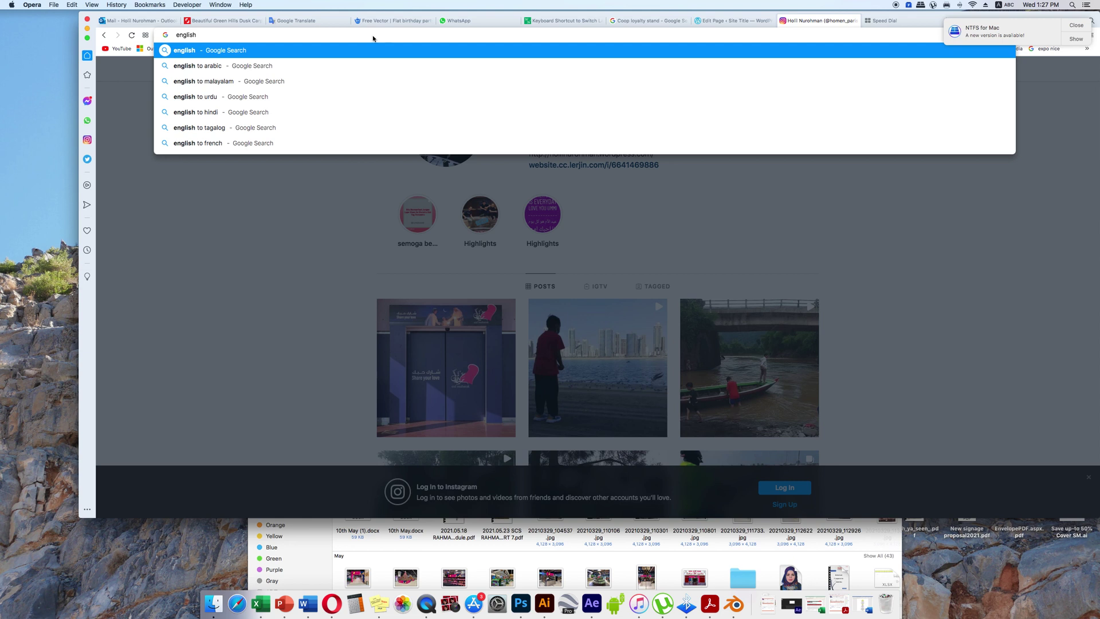
Switch the keyboard input source to Arabic with Ctrl+Space
{"action": "key", "text": "ctrl+space"}
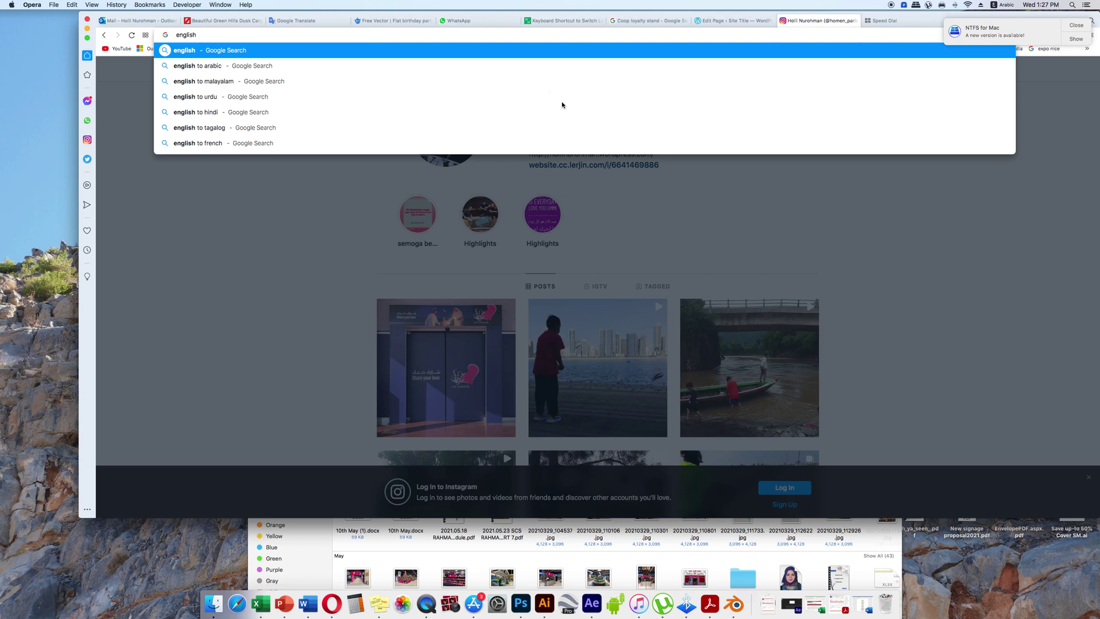
{"action": "type", "text": " ال"}
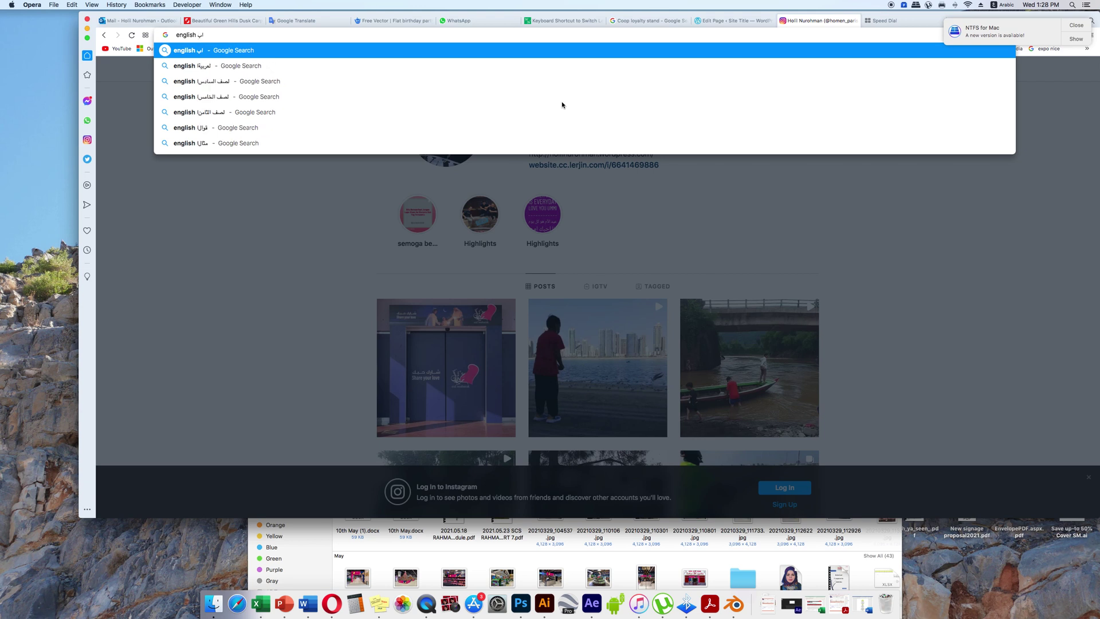
{"action": "type", "text": "ت"}
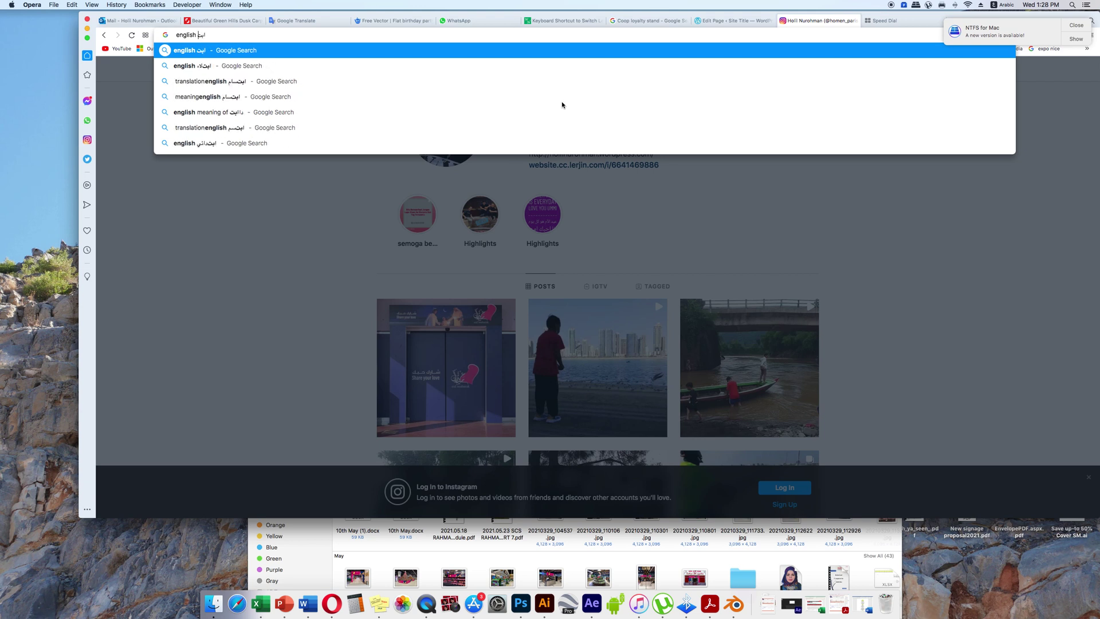
{"action": "type", "text": "شتشا"}
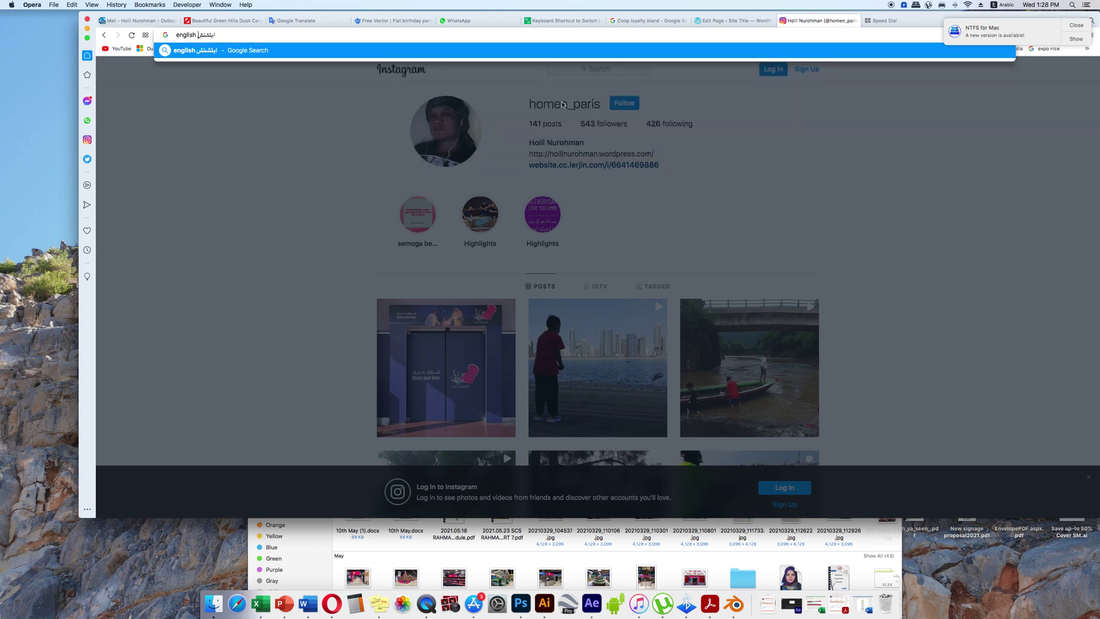
{"action": "type", "text": "بیرسزتنتسد"}
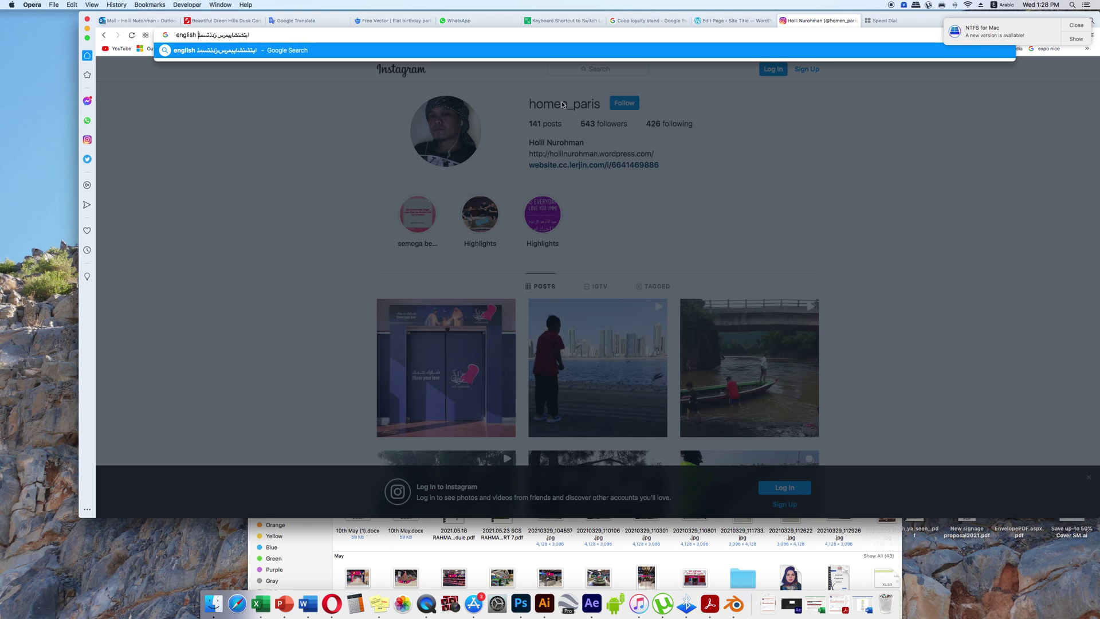